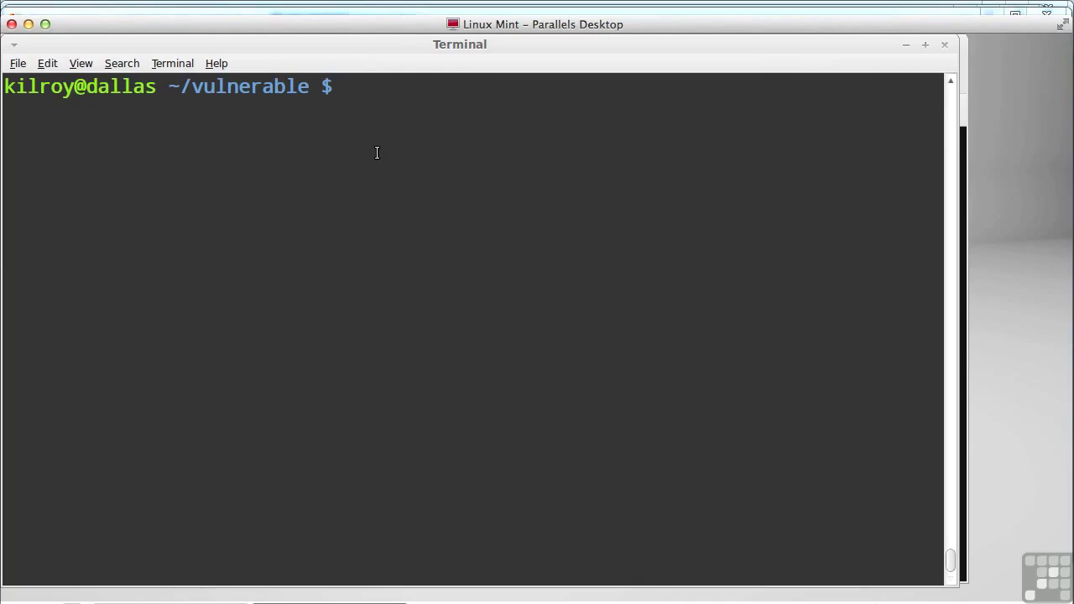
Begin the command 'strace ./' at the prompt in the ~/vulnerable directory
text(strace ./)
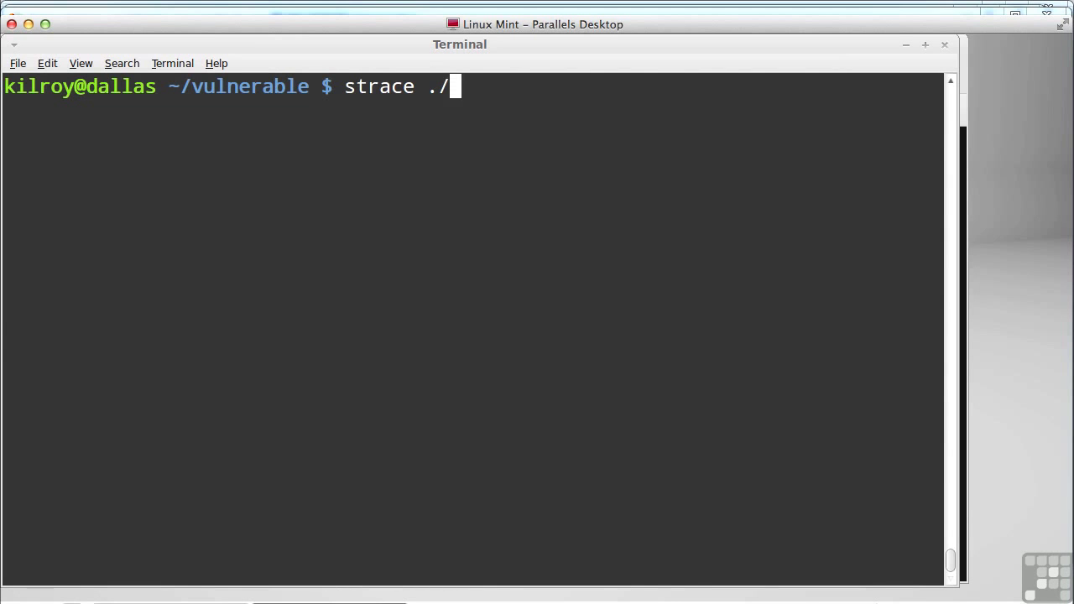
Complete the command to 'strace ./formatstr' by auto-completing the program name from 'for'
text(for)
key(Tab)
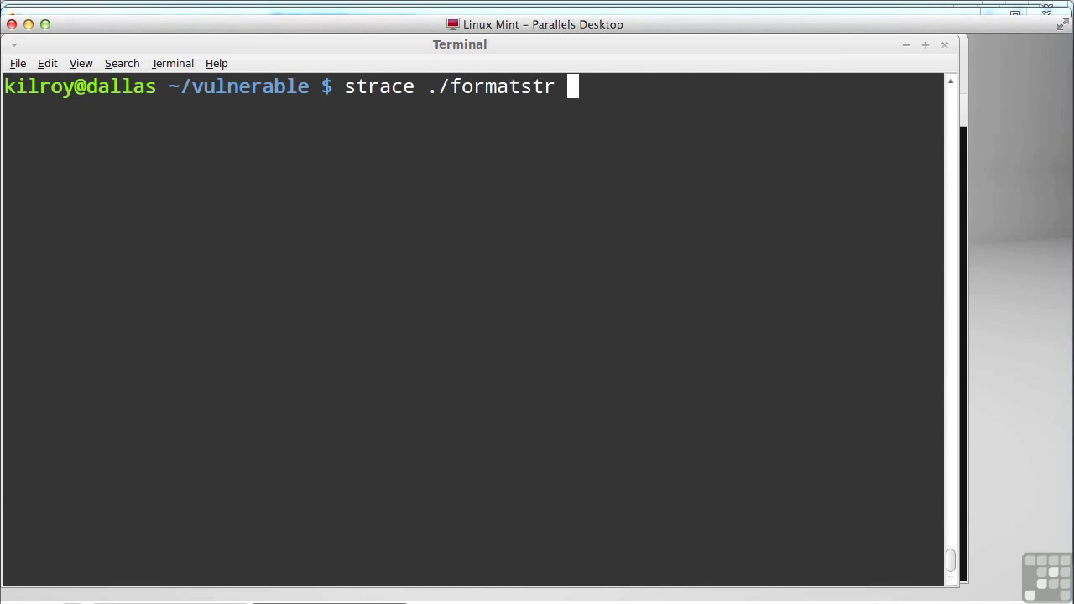
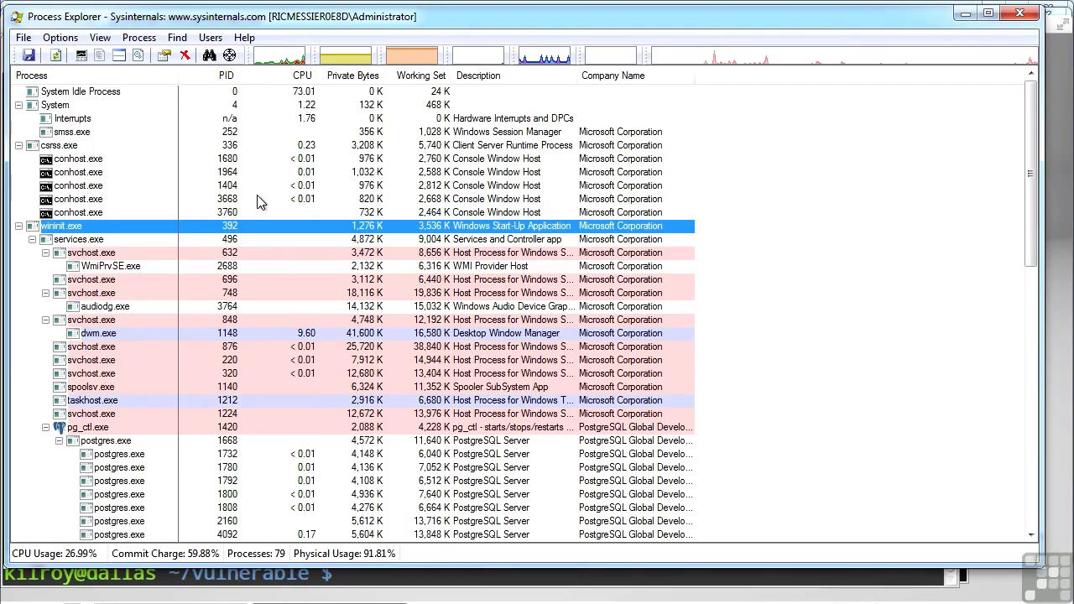
Open wininit.exe's properties and view its Performance tab (74 handles, 1,276 K private bytes)
scroll(259, 201, down, 15)
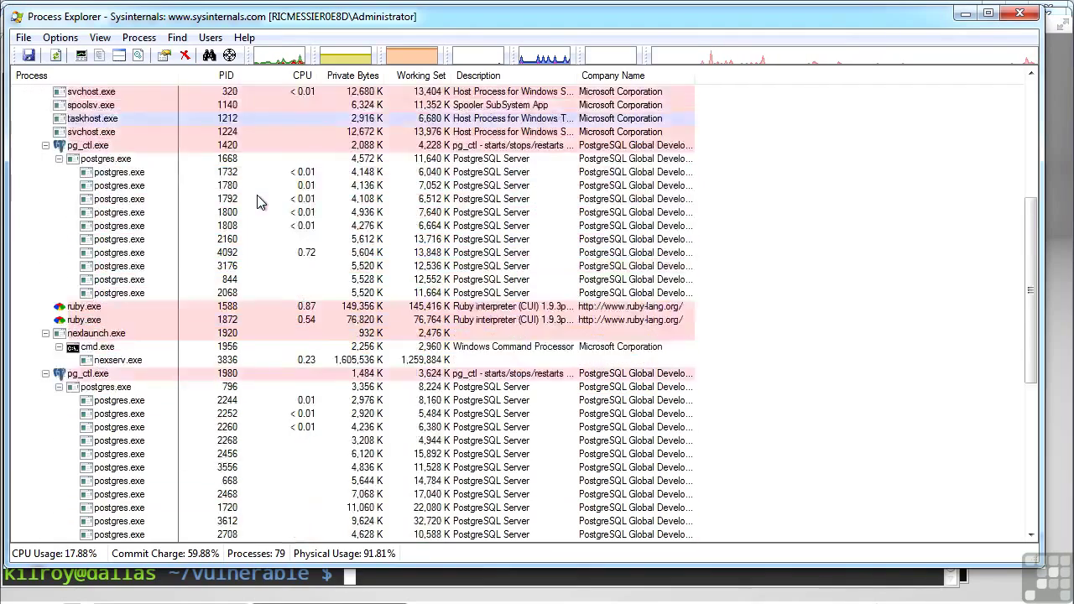
scroll(258, 200, up, 15)
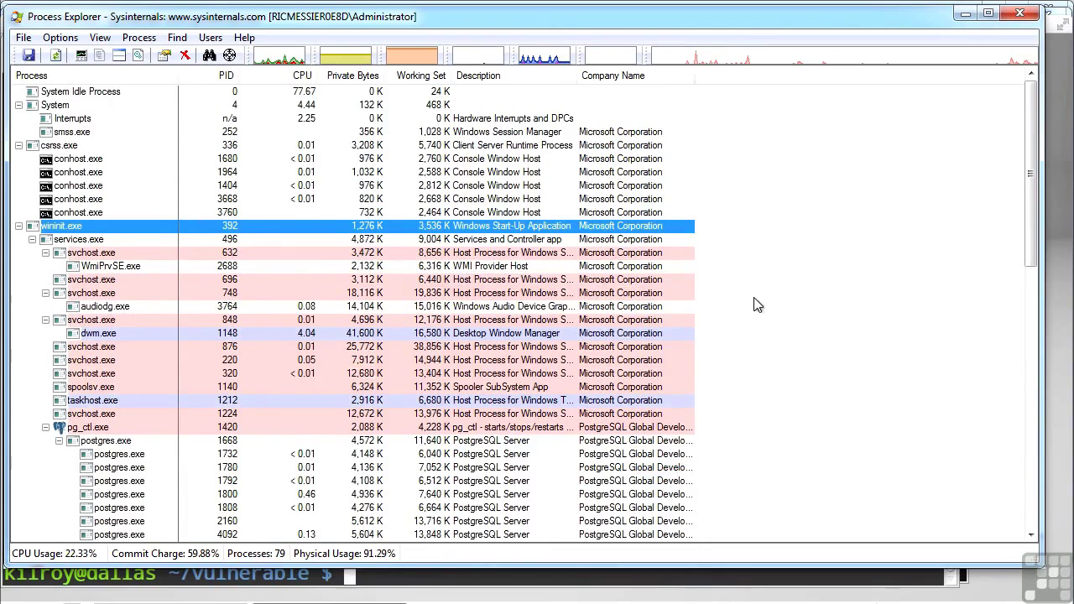
key(Down)
key(Down)
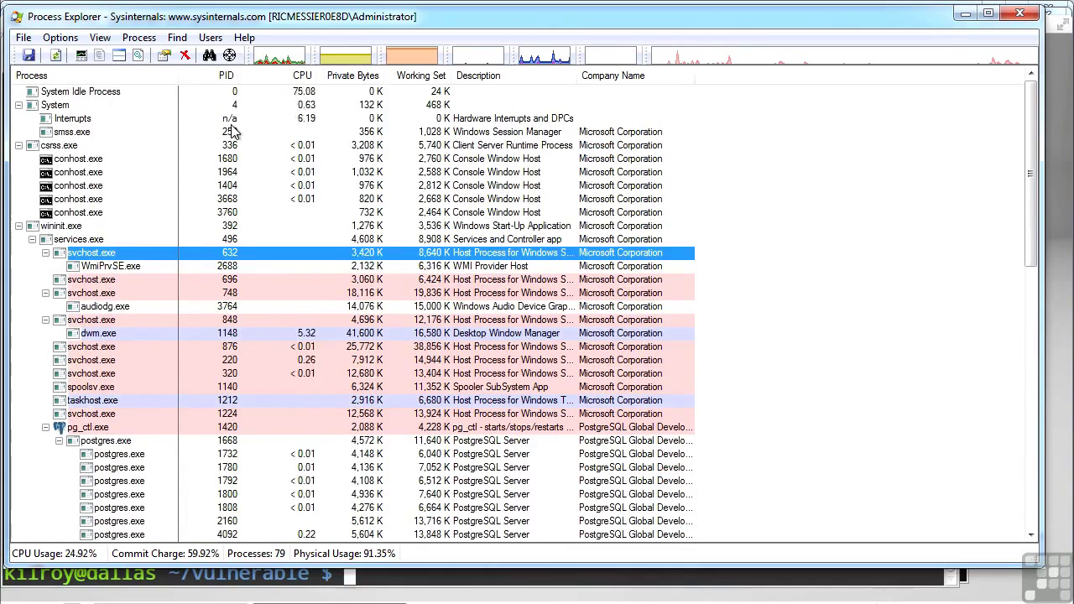
double_click(57, 231)
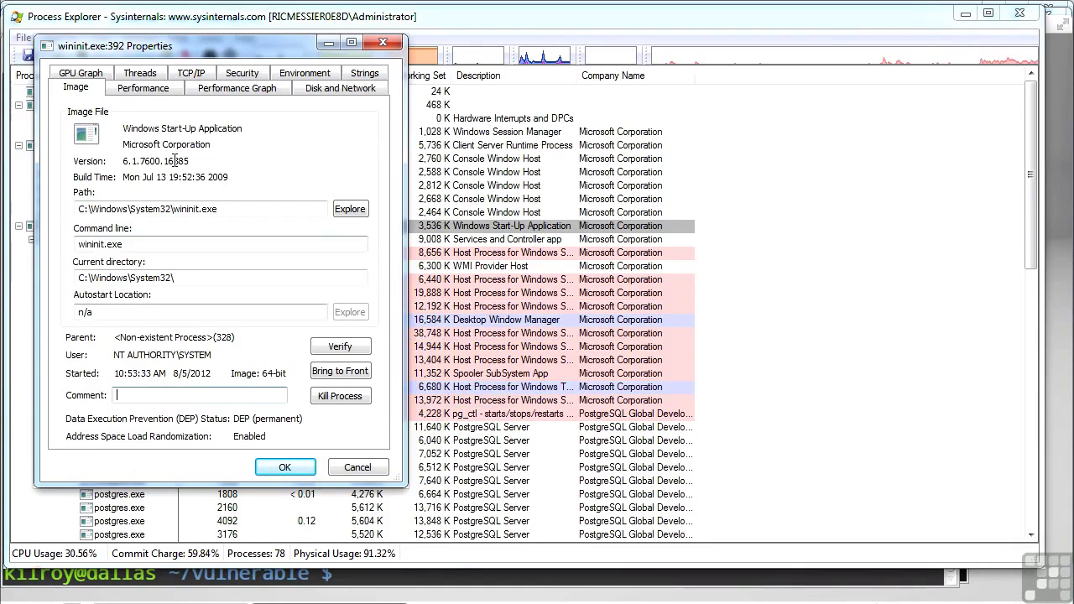
click(143, 92)
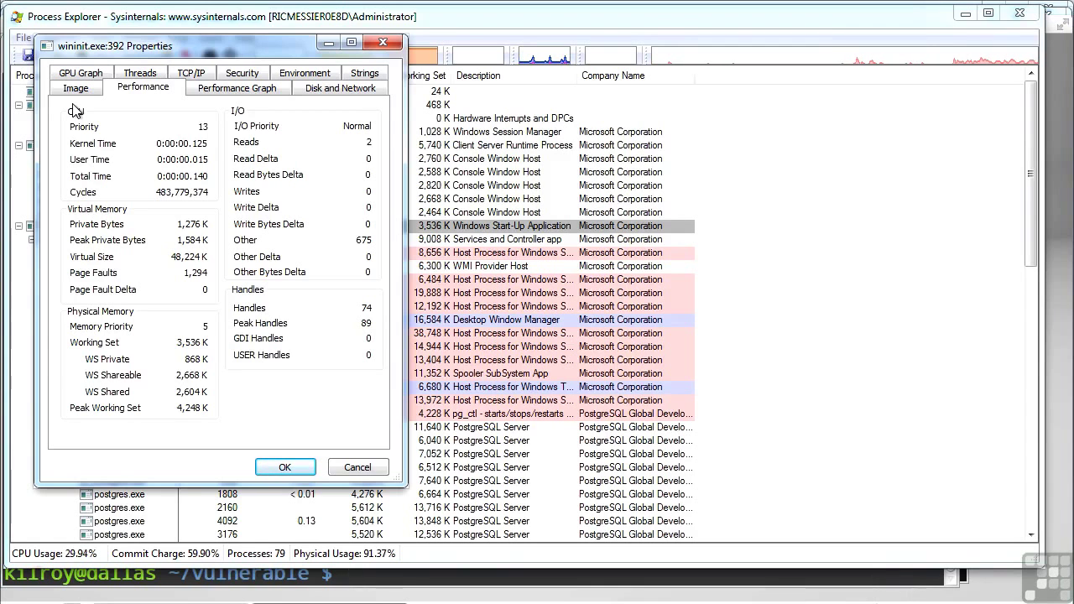
Review wininit.exe's Performance Graph, Disk and Network, GPU Graph and Threads tabs, dismissing the symbol warning
click(225, 94)
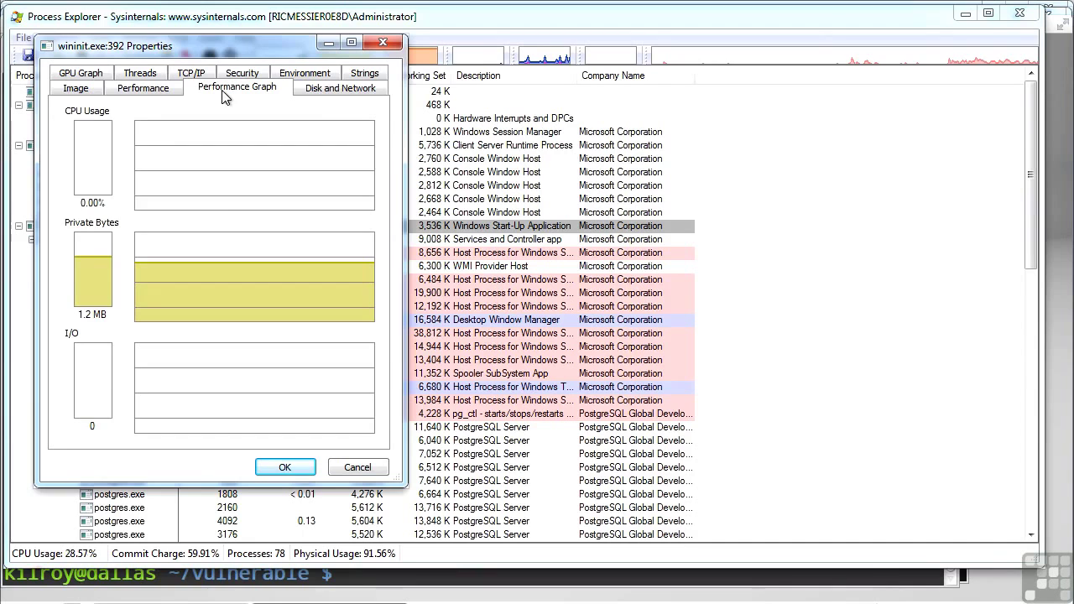
click(336, 95)
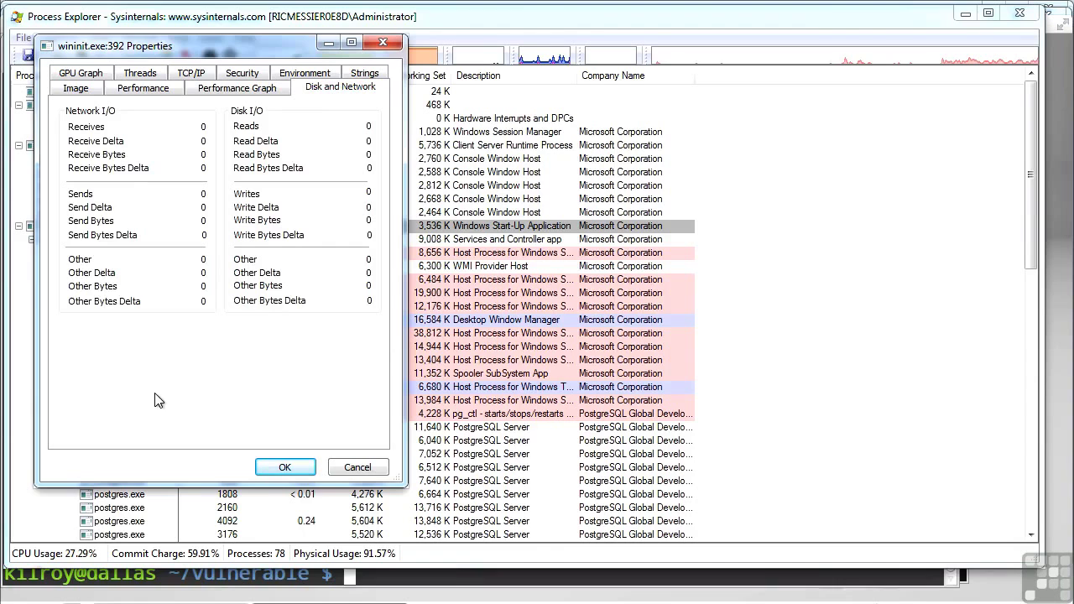
click(74, 78)
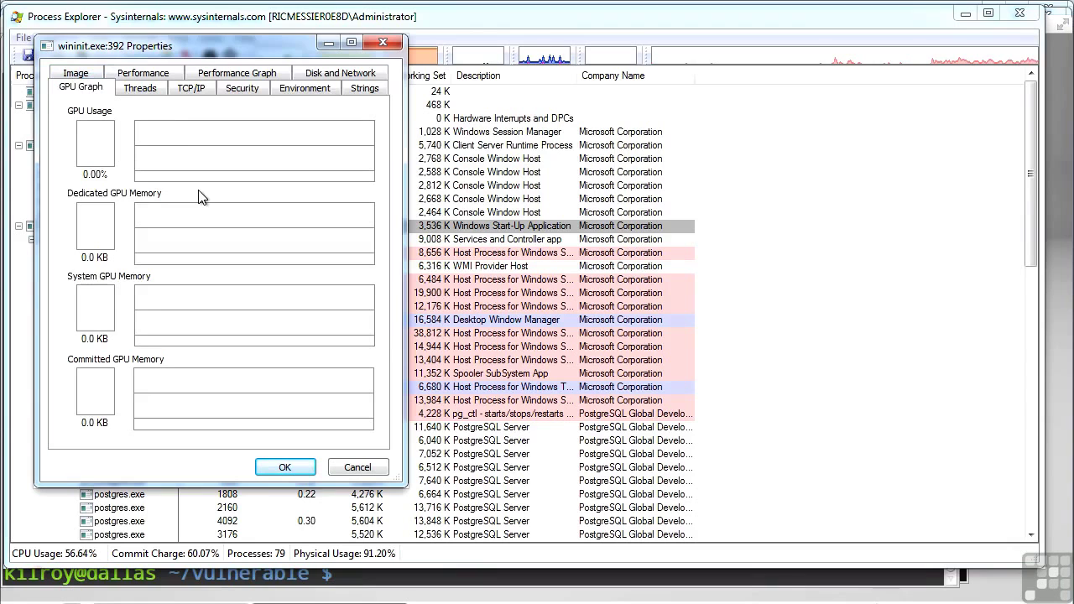
click(149, 96)
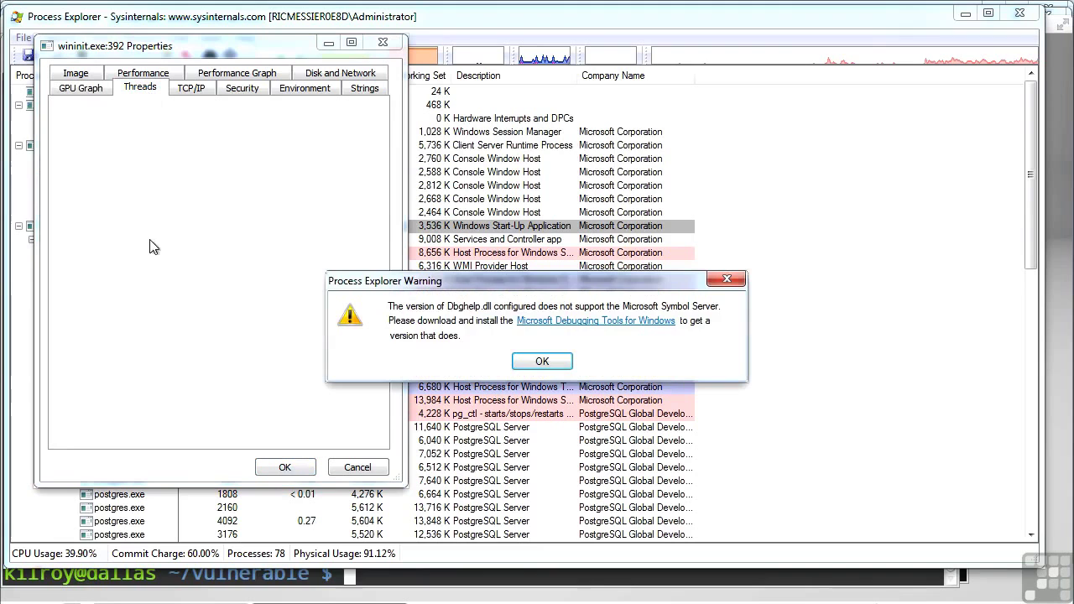
click(541, 363)
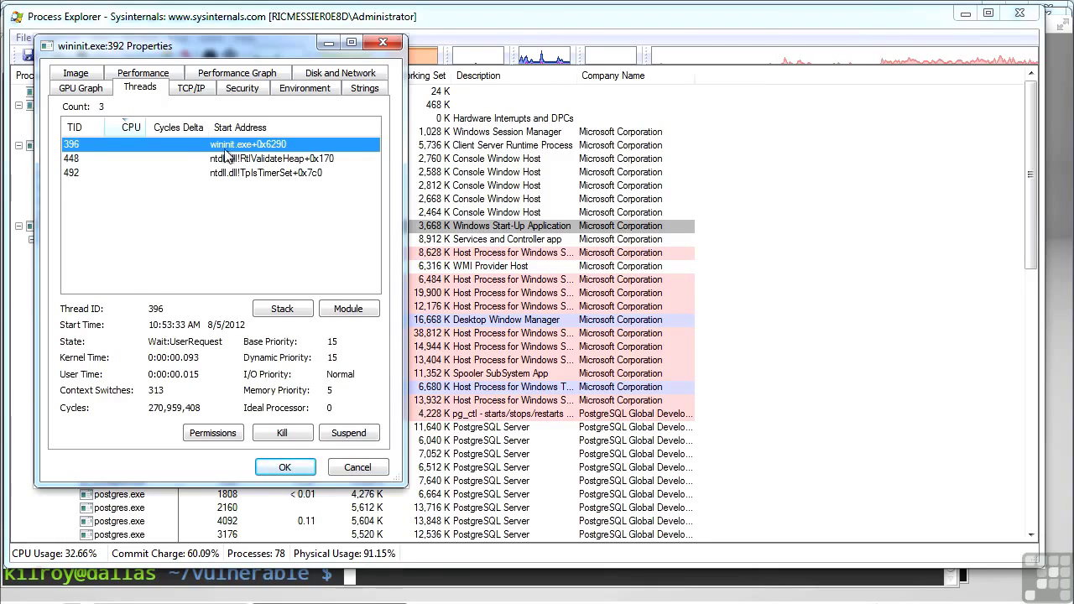
Review wininit.exe's TCP/IP, Security, Environment and Strings tabs
click(190, 91)
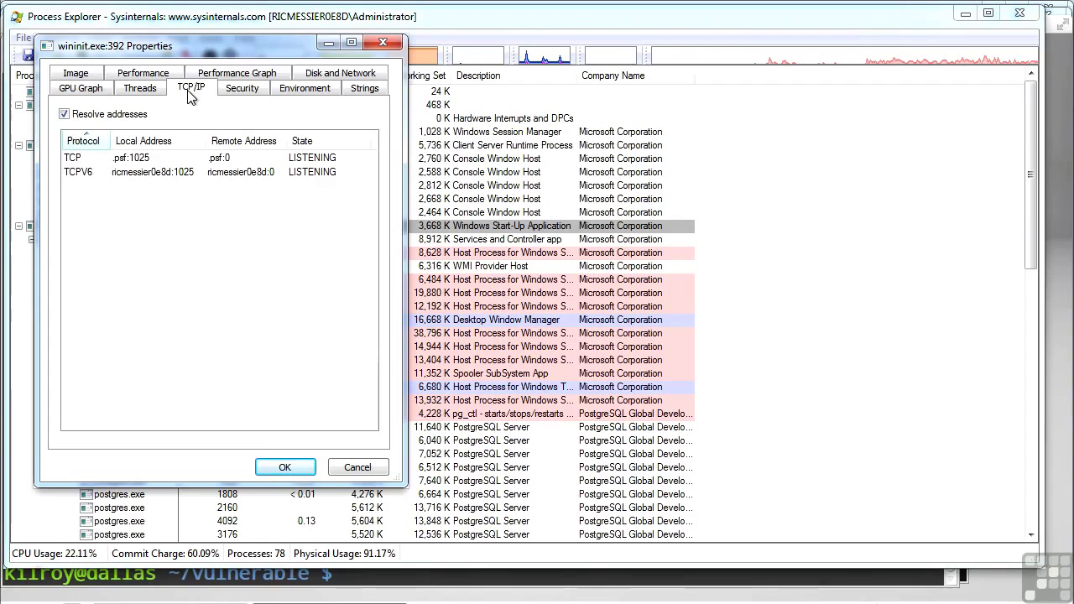
click(245, 89)
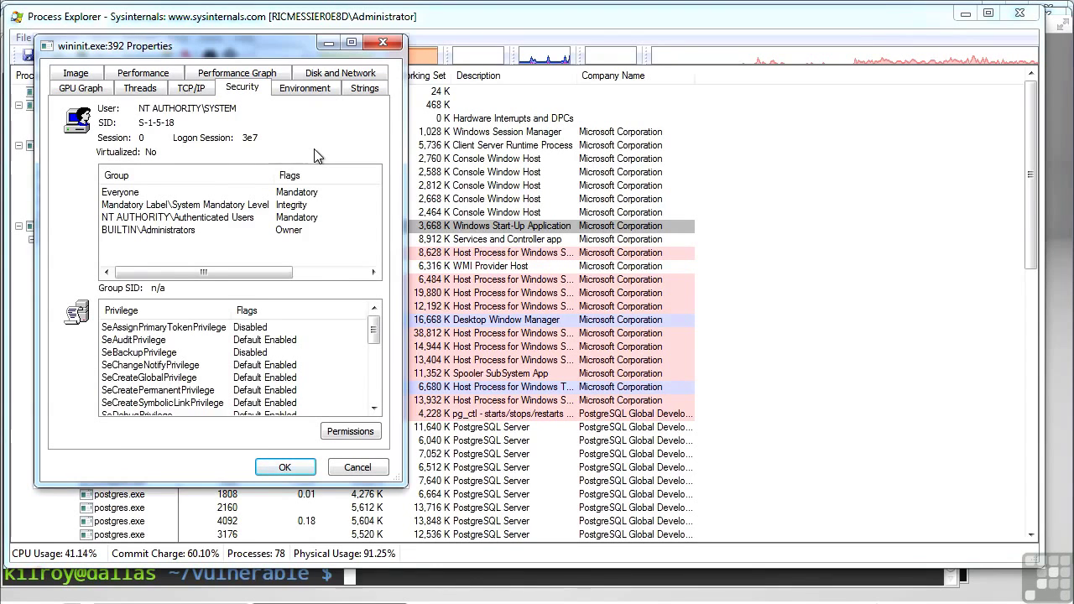
click(313, 90)
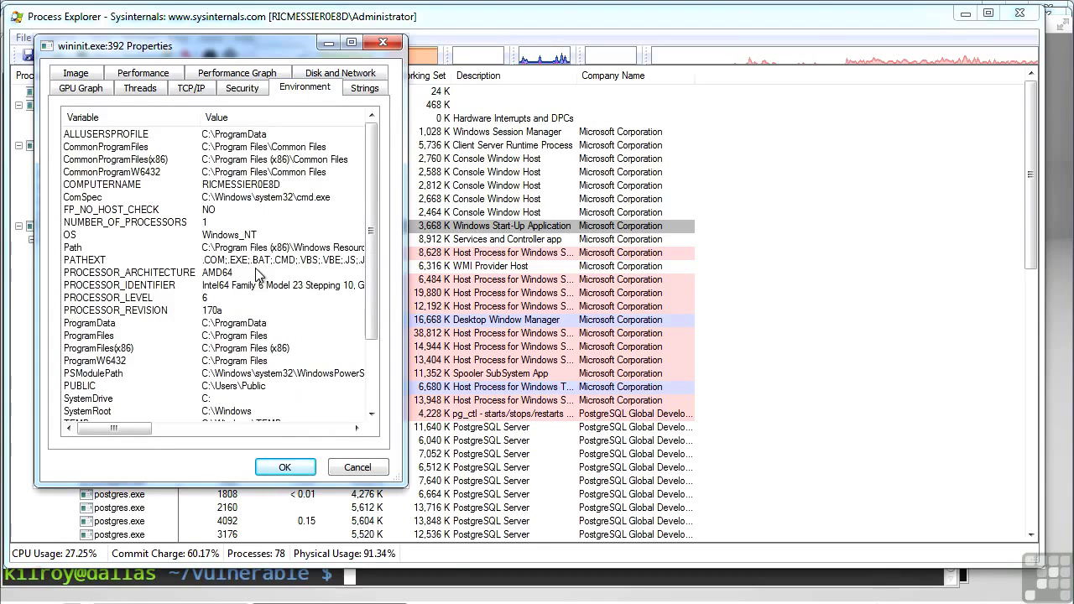
click(367, 89)
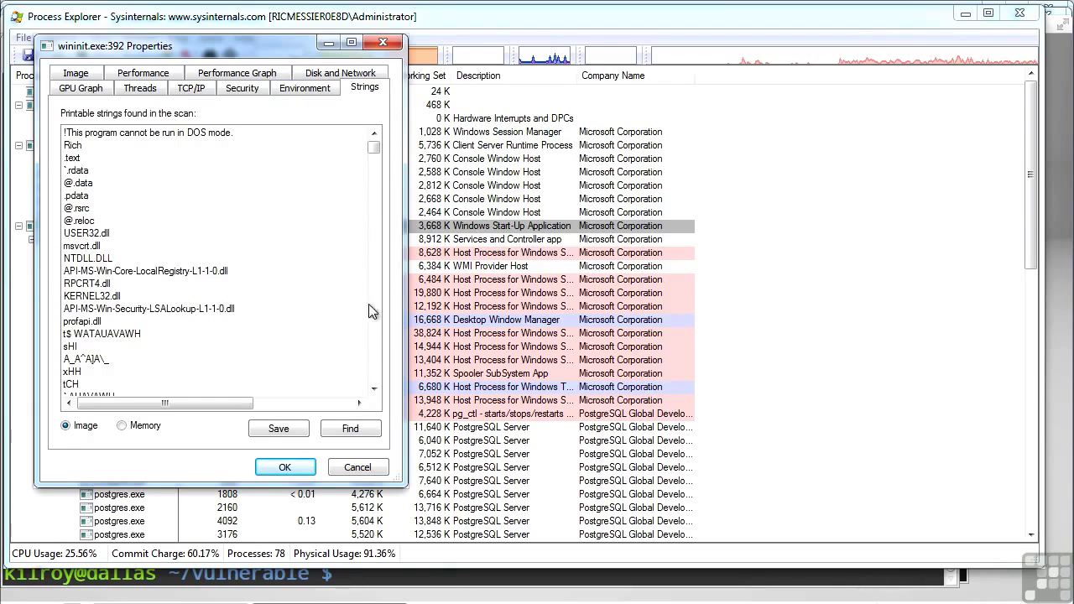
Page through the image strings and cancel the wininit.exe properties dialog
click(375, 371)
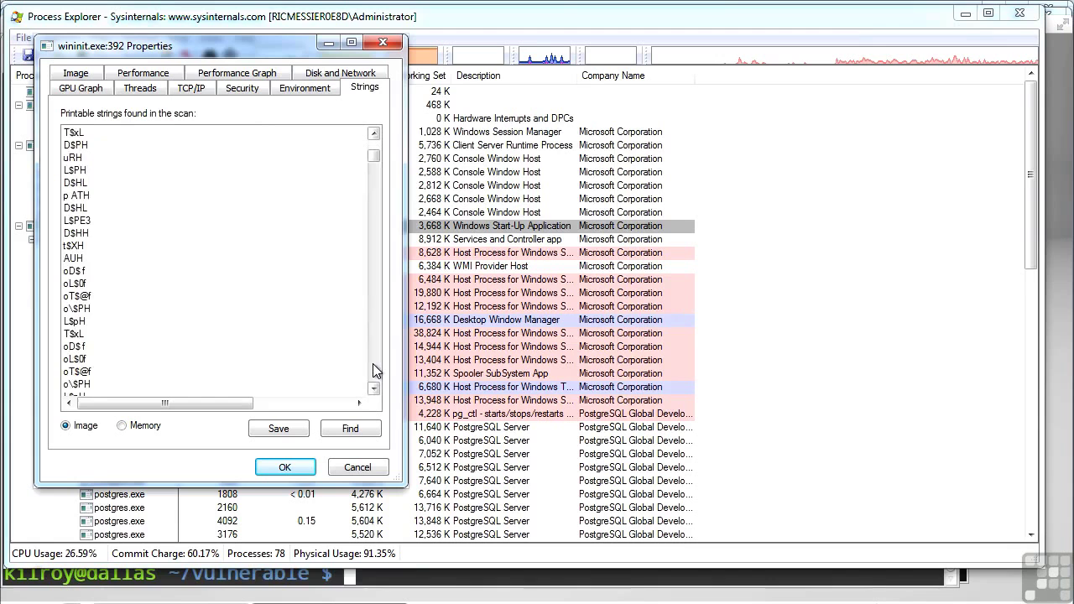
click(374, 363)
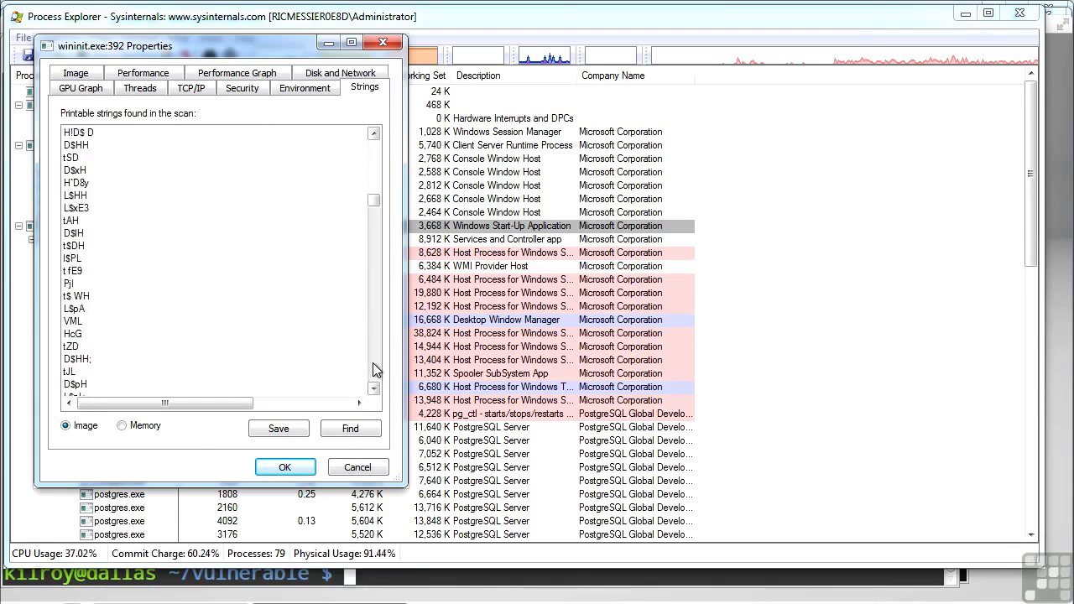
click(357, 467)
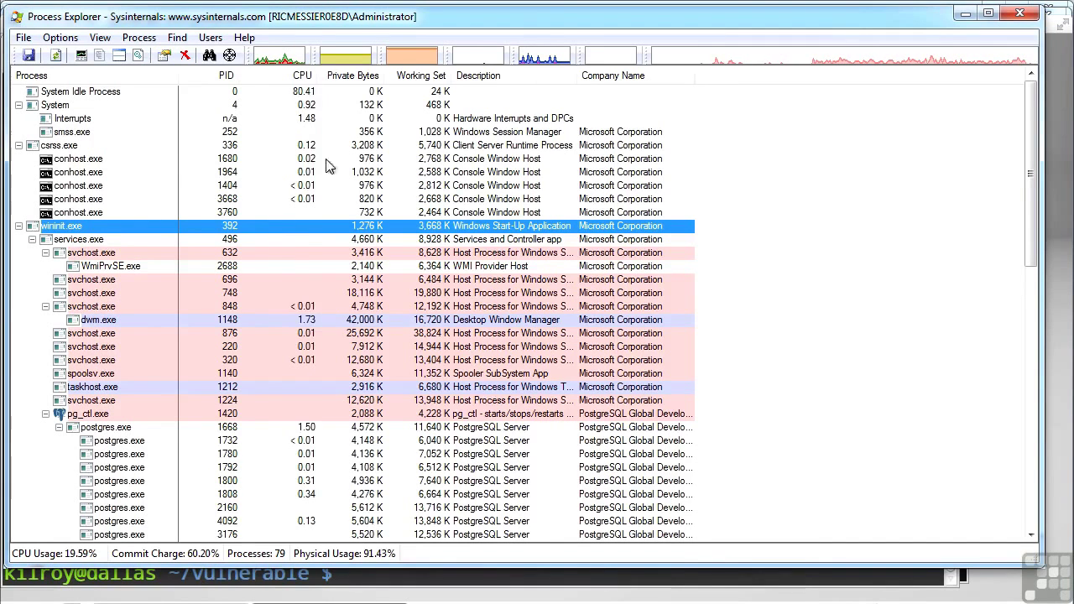
Bring Process Monitor forward, scroll the captured events and widen the Time column
click(746, 599)
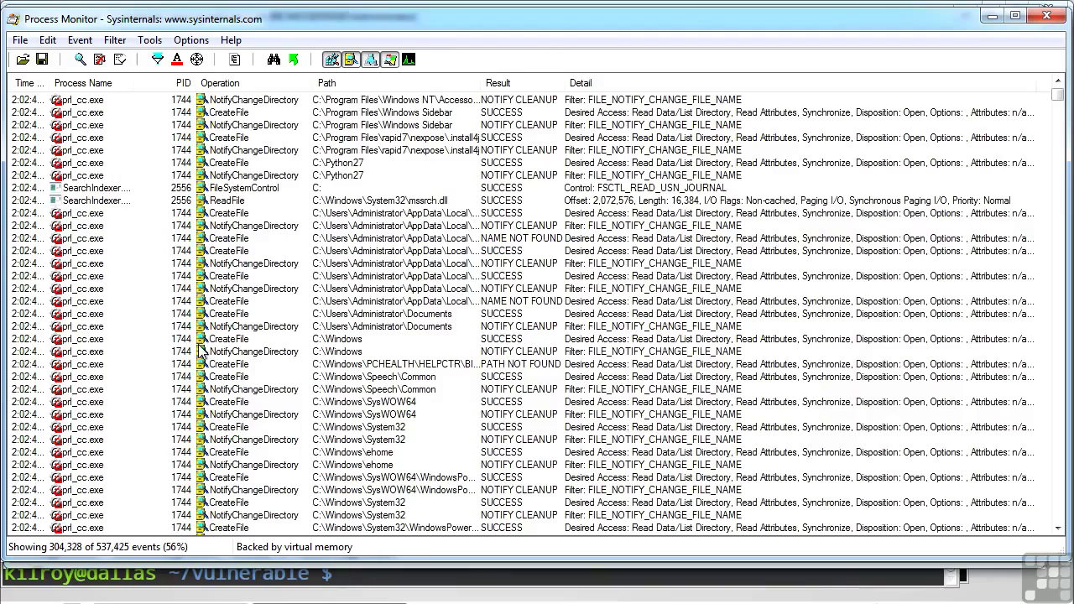
scroll(252, 338, down, 12)
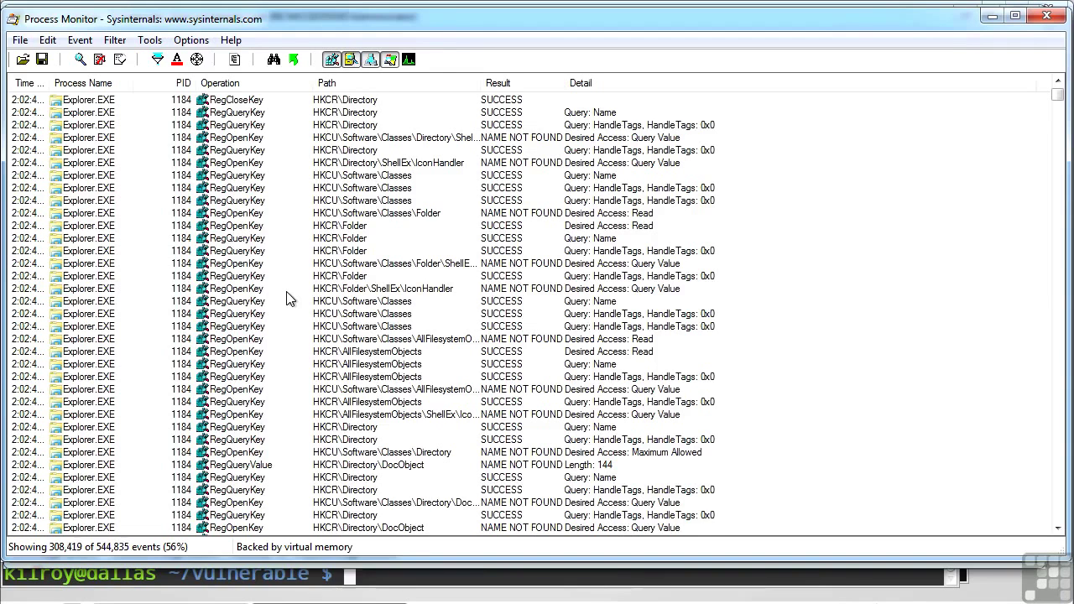
scroll(286, 299, down, 15)
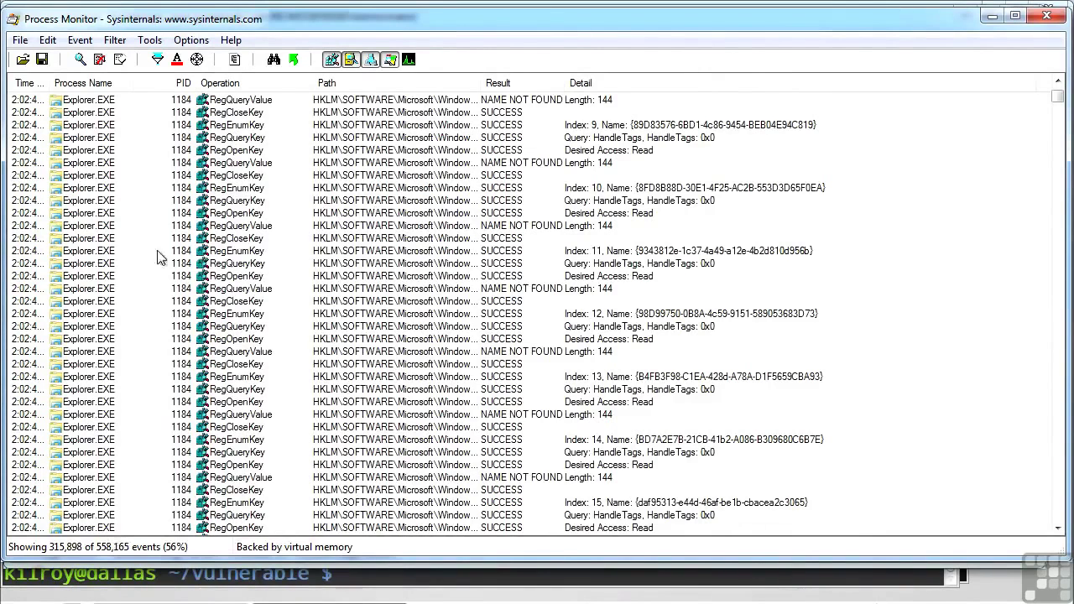
drag(54, 83, 147, 82)
Open the Explorer.EXE RegQueryValue event's details and view its Process and Stack information
double_click(186, 227)
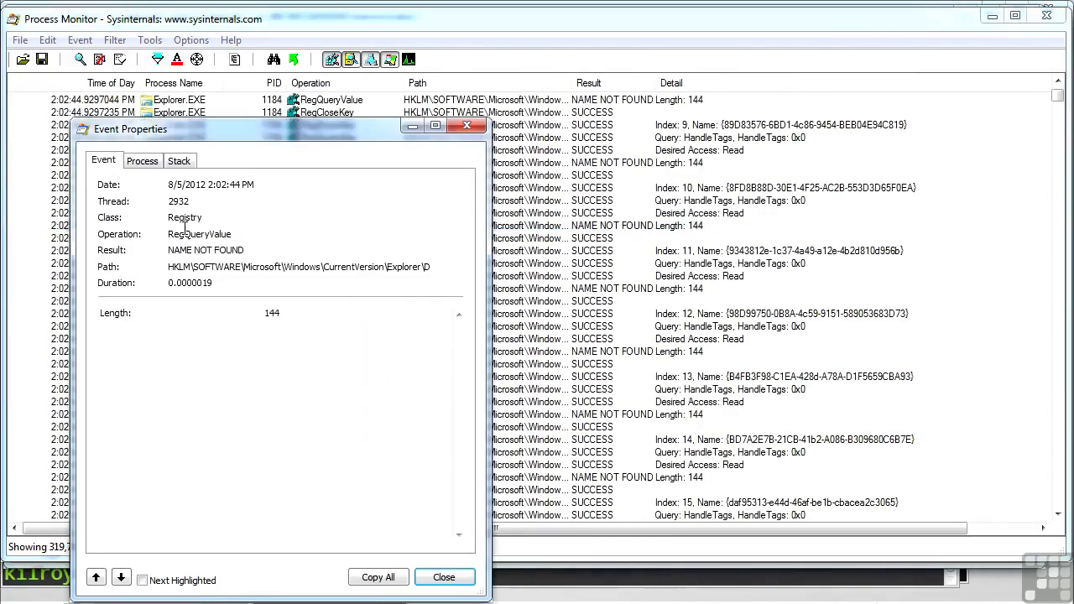
click(142, 164)
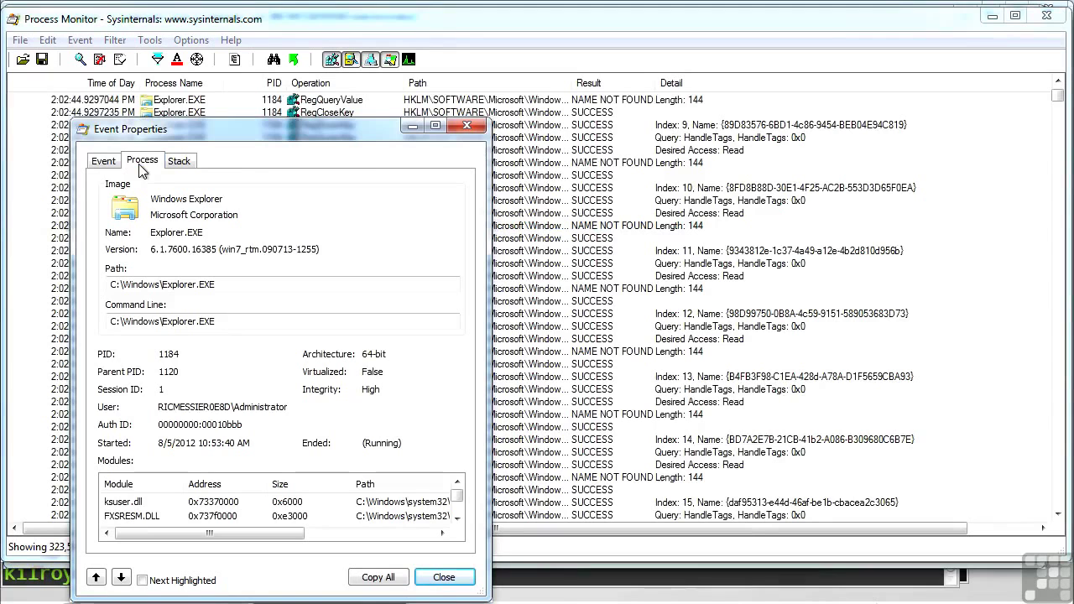
click(183, 164)
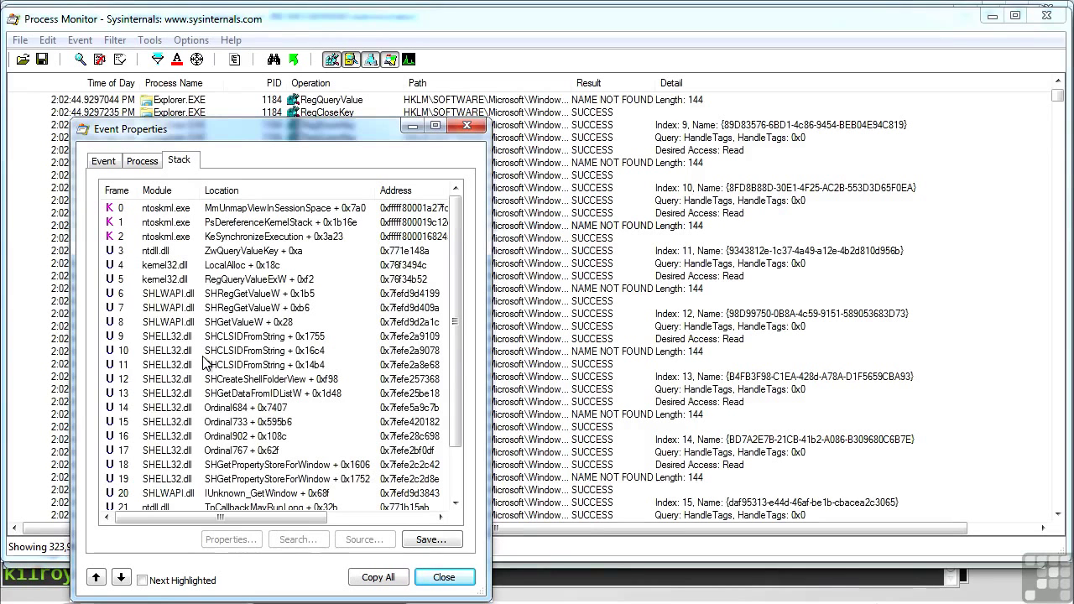
Close Event Properties and check the Options menu's Enable Boot Logging without enabling it
click(447, 579)
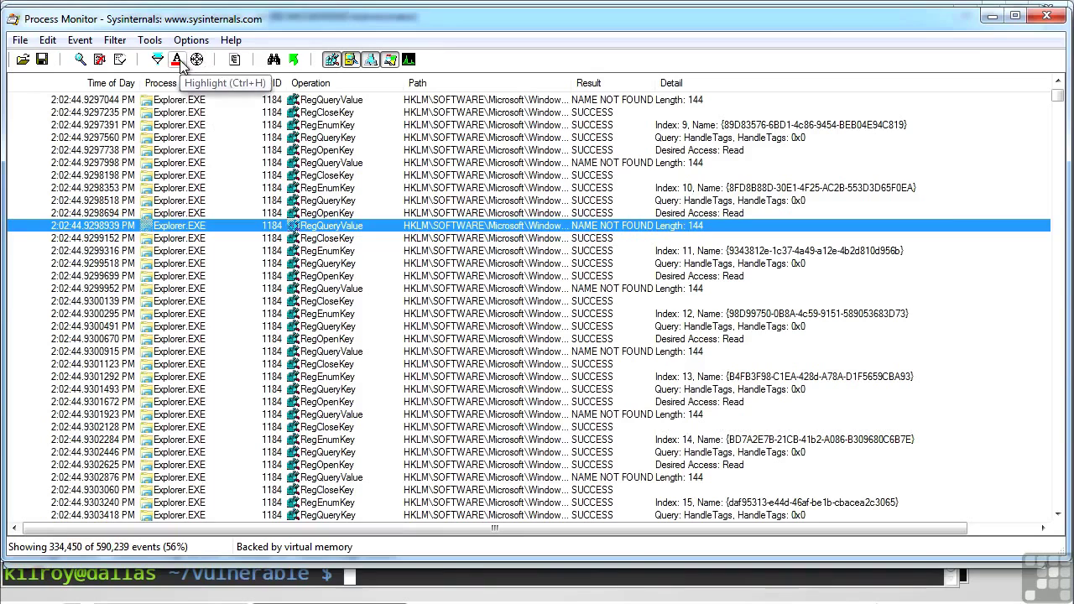
click(190, 40)
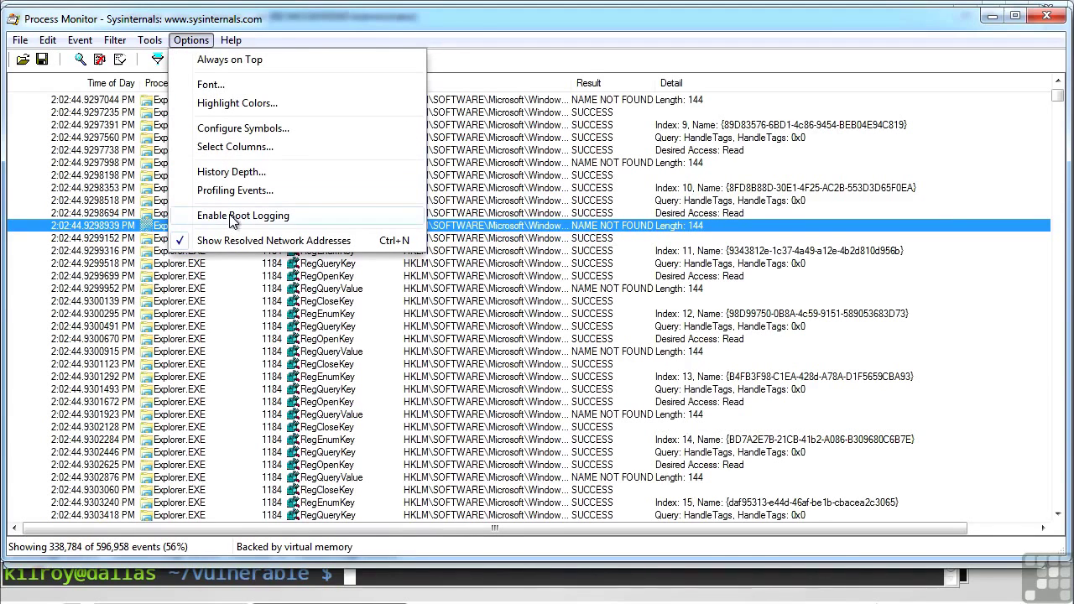
click(366, 363)
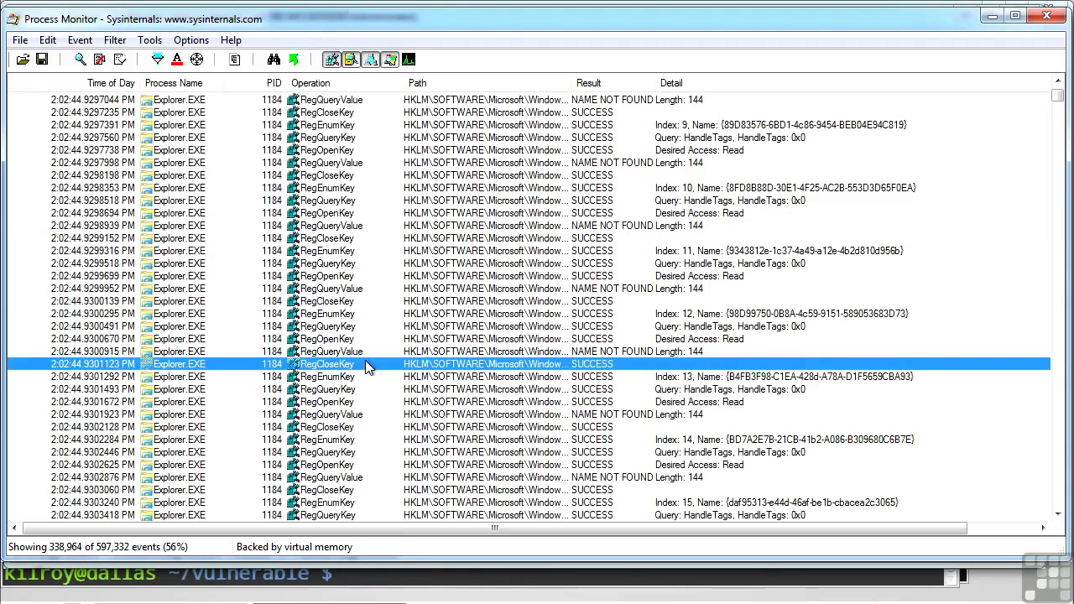